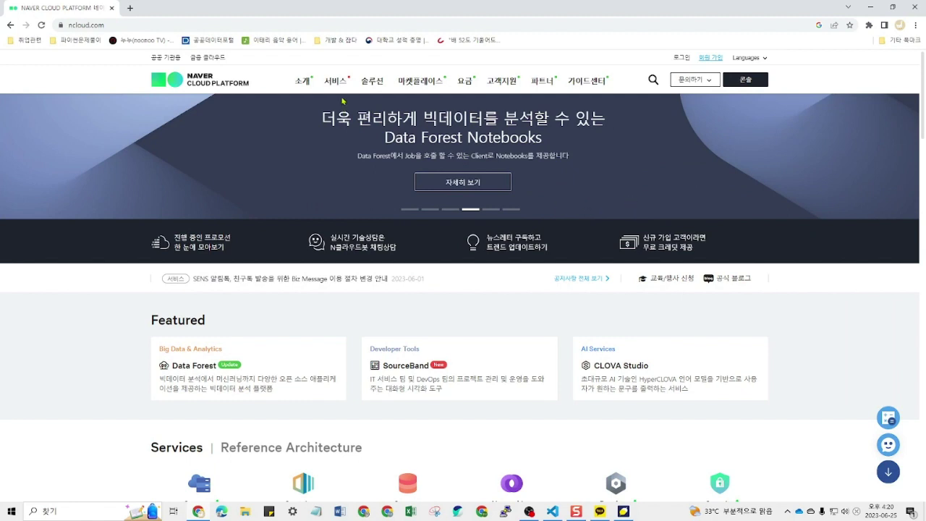
Step: Show the ncloud.com services menu, listing Featured offerings like Data Forest, SourceBand and CLOVA Studio
{"action": "mouse_move", "coordinate": [336, 87]}
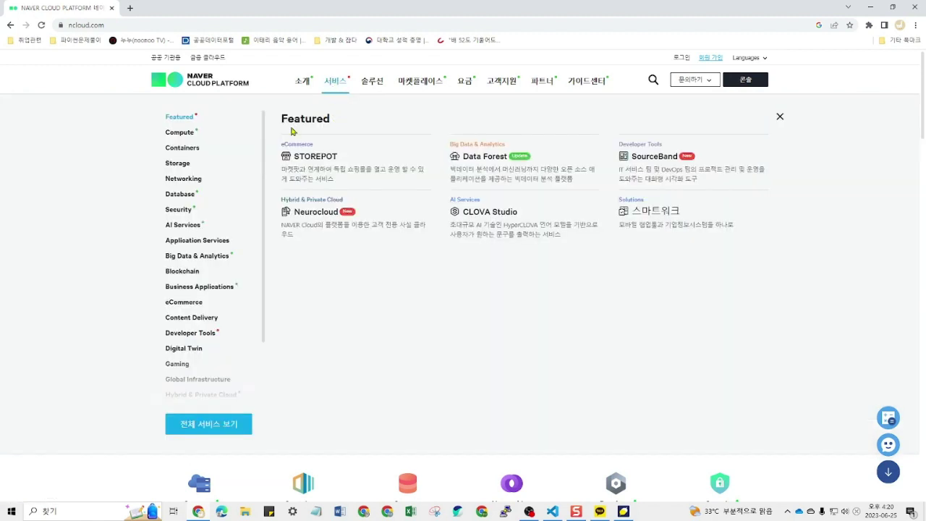
Step: Go to the Compute > Server product page and launch the cloud console via 이용 신청하기
{"action": "mouse_move", "coordinate": [209, 135]}
{"action": "left_click", "coordinate": [343, 156]}
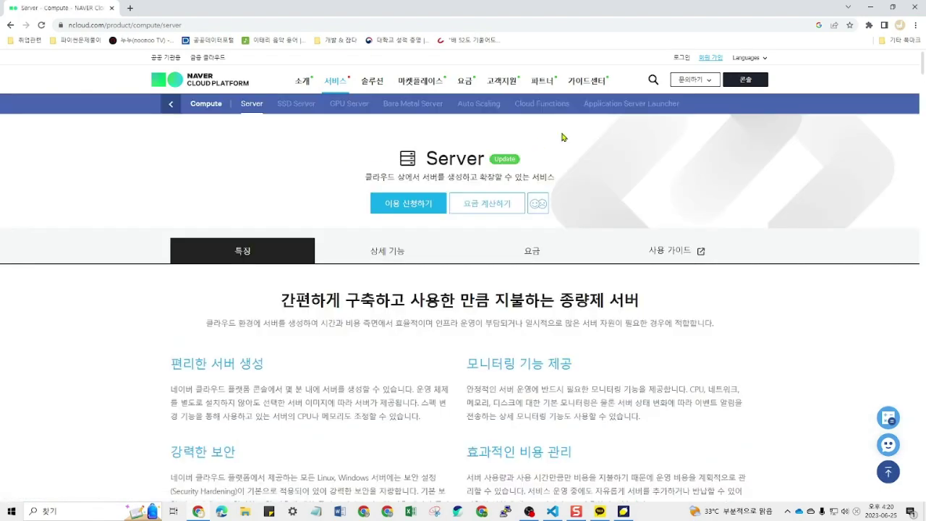
{"action": "left_click", "coordinate": [427, 215]}
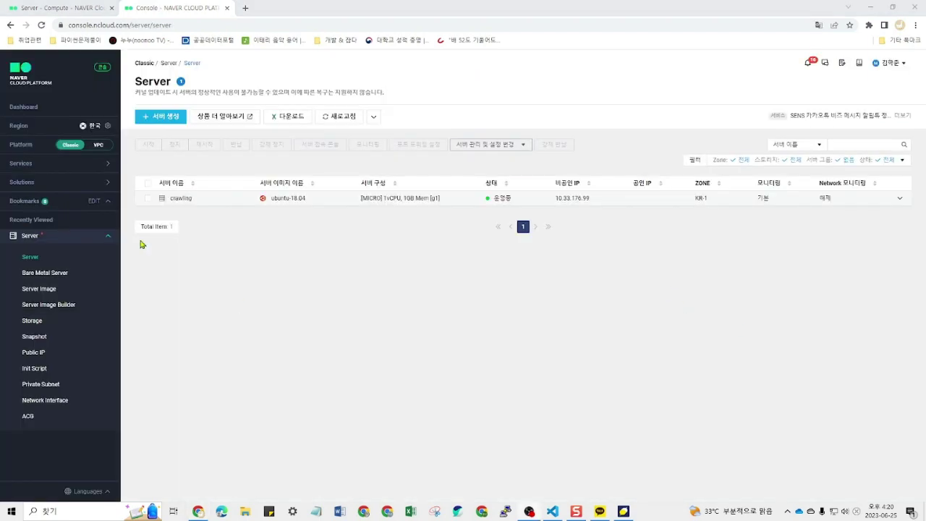
Step: Start server creation with the Micro type, review its options, then return to the Server list
{"action": "left_click", "coordinate": [180, 118]}
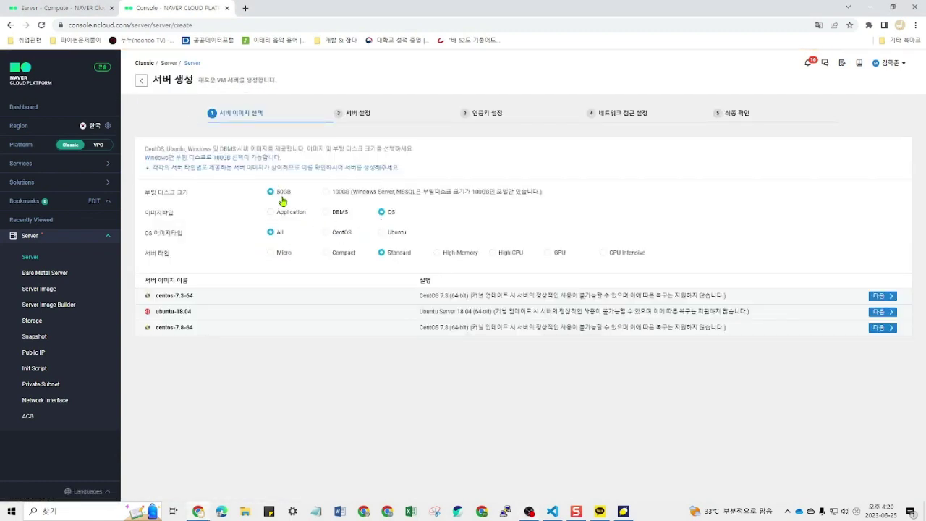
{"action": "left_click", "coordinate": [275, 255]}
{"action": "left_click_drag", "start_coordinate": [528, 115], "coordinate": [465, 114]}
{"action": "left_click", "coordinate": [516, 112]}
{"action": "left_click", "coordinate": [37, 259]}
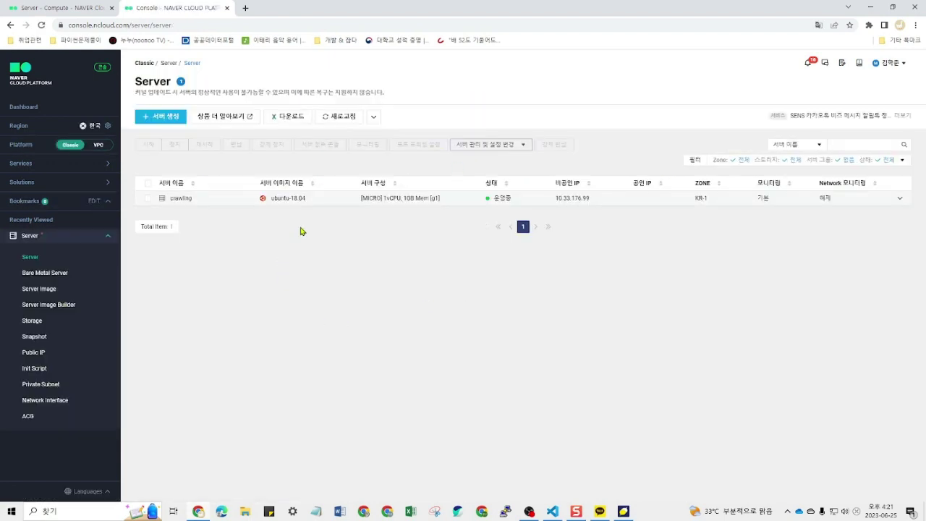
Step: Look over the Public IP and ACG pages, then go back to the Server list
{"action": "left_click", "coordinate": [40, 352]}
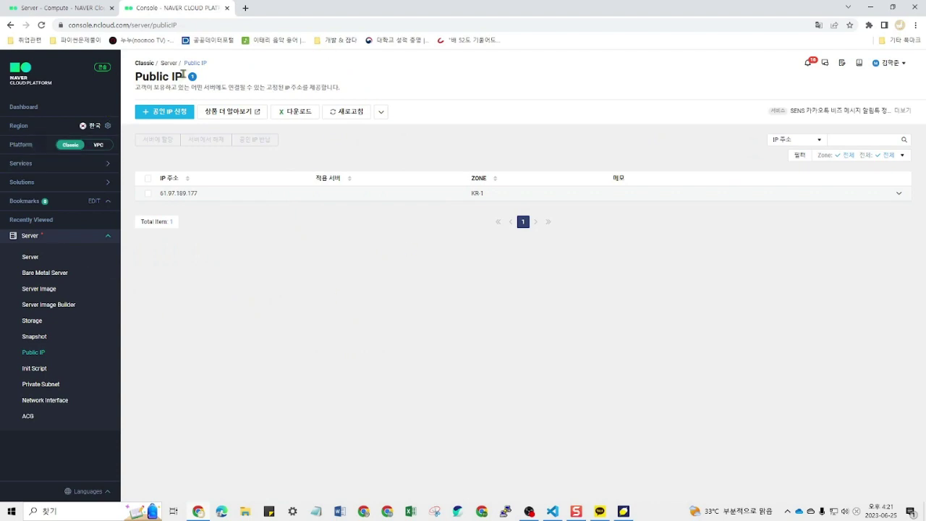
{"action": "left_click", "coordinate": [35, 417]}
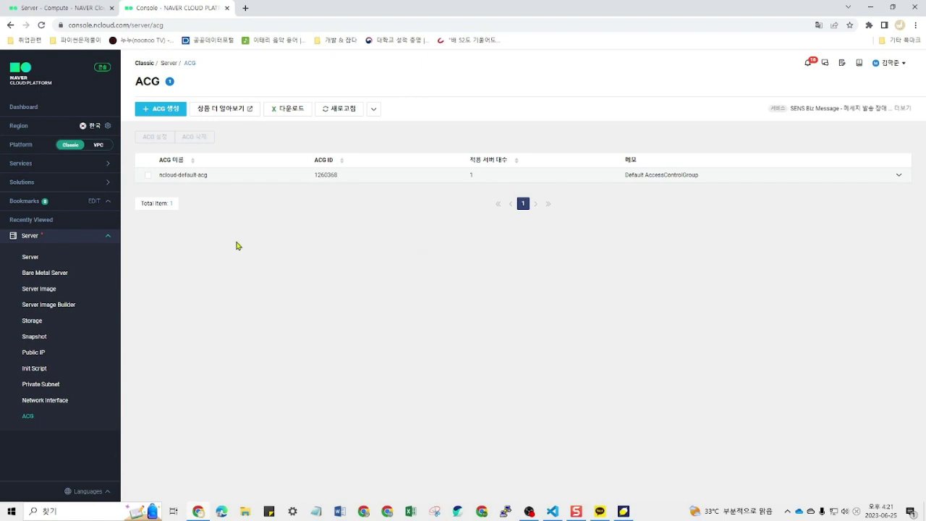
{"action": "left_click", "coordinate": [78, 259]}
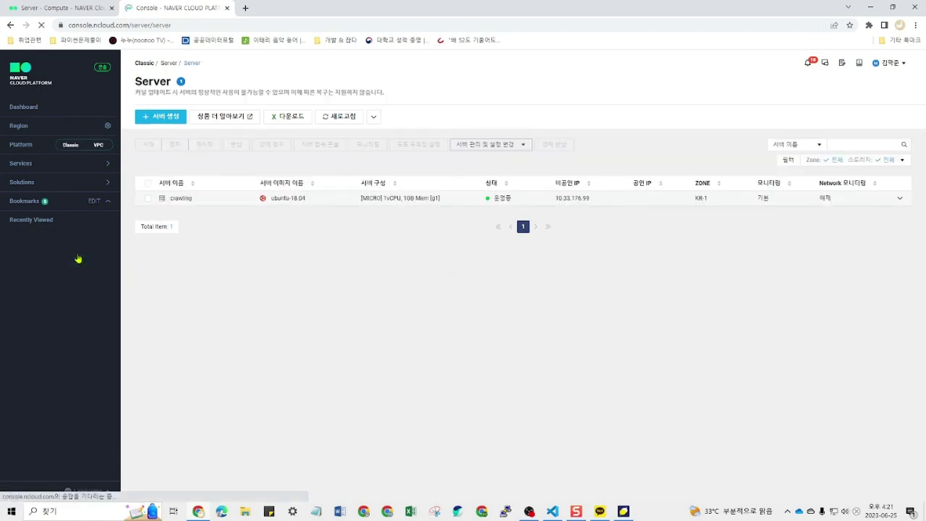
Step: Select the crawling server and show its 서버 관리 및 설정 변경 options, including admin password lookup
{"action": "left_click", "coordinate": [316, 203]}
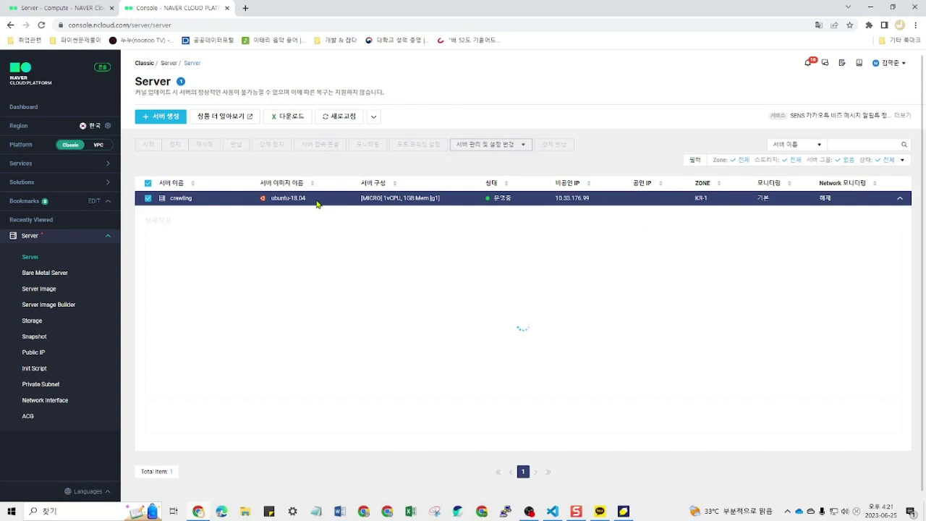
{"action": "left_click", "coordinate": [500, 145]}
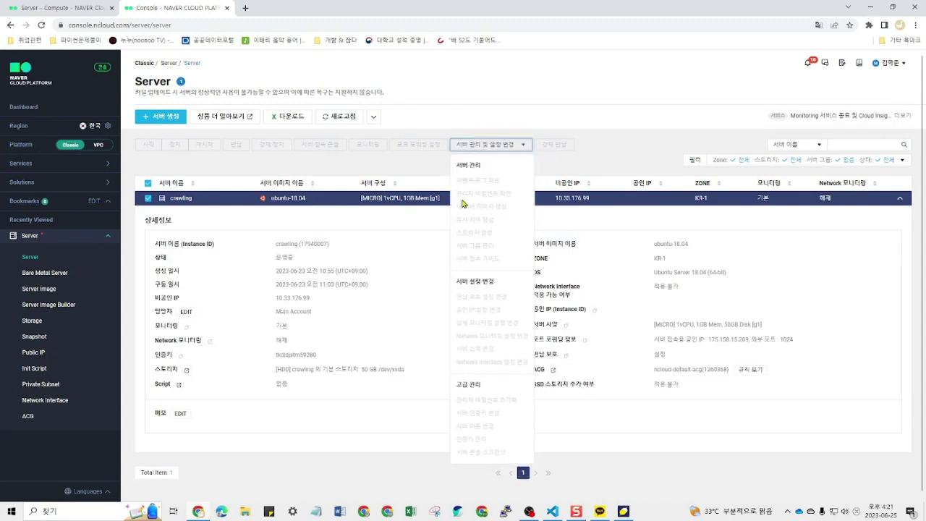
{"action": "left_click", "coordinate": [405, 199]}
{"action": "left_click", "coordinate": [495, 144]}
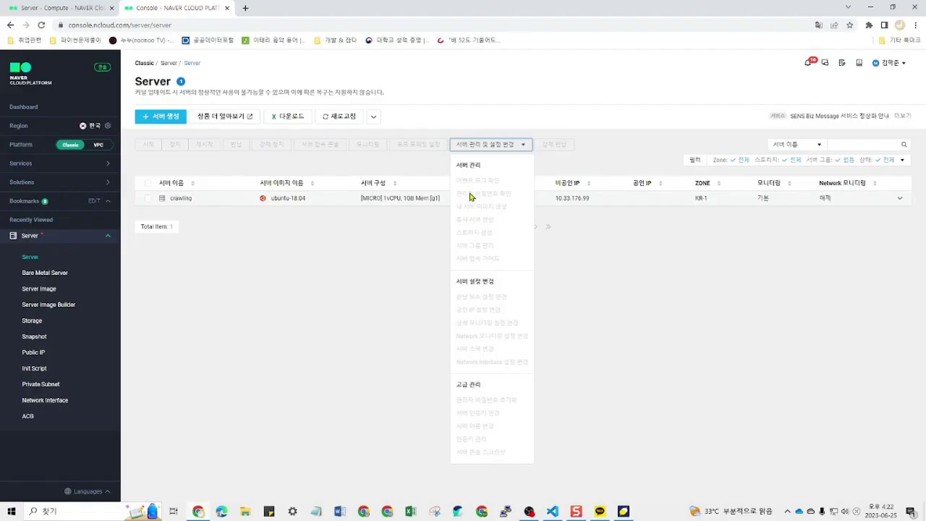
{"action": "left_click", "coordinate": [279, 213]}
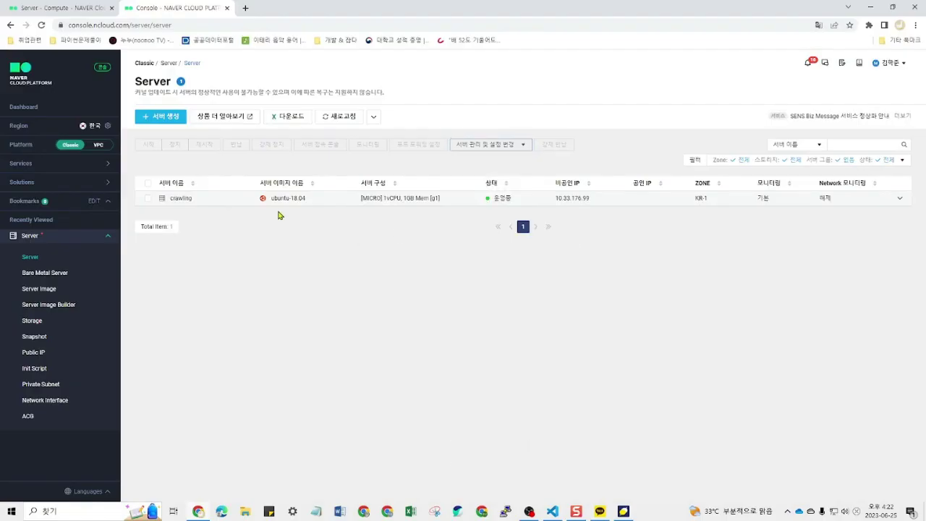
{"action": "left_click", "coordinate": [149, 199]}
{"action": "left_click", "coordinate": [489, 147]}
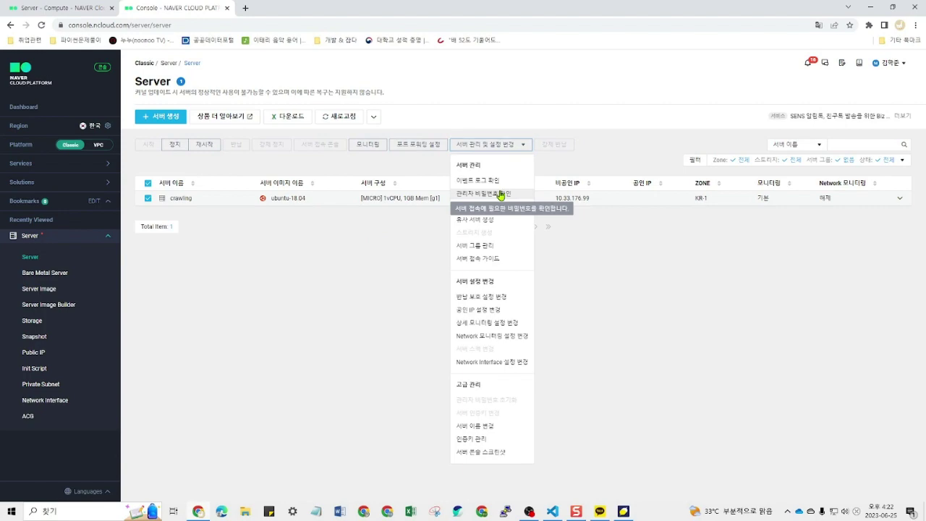
{"action": "left_click", "coordinate": [501, 194]}
{"action": "left_click_drag", "start_coordinate": [314, 298], "coordinate": [343, 302]}
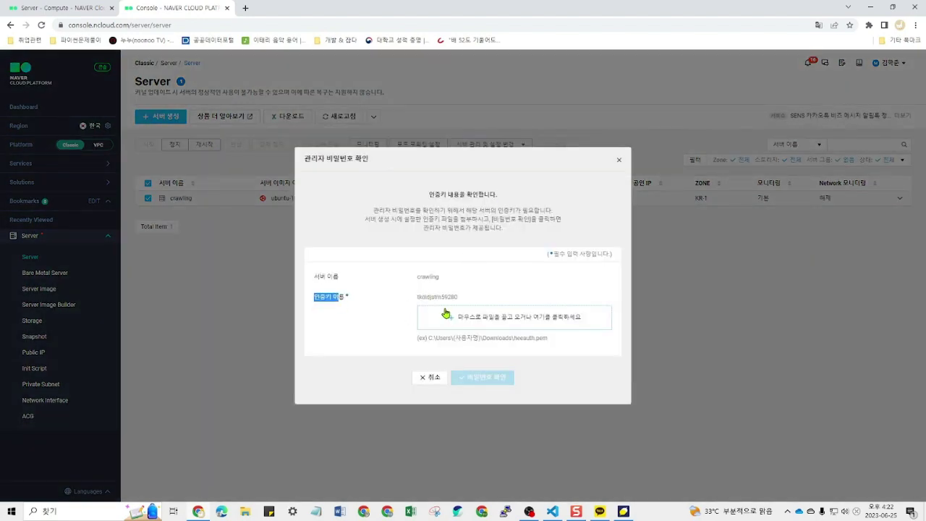
{"action": "left_click", "coordinate": [446, 313]}
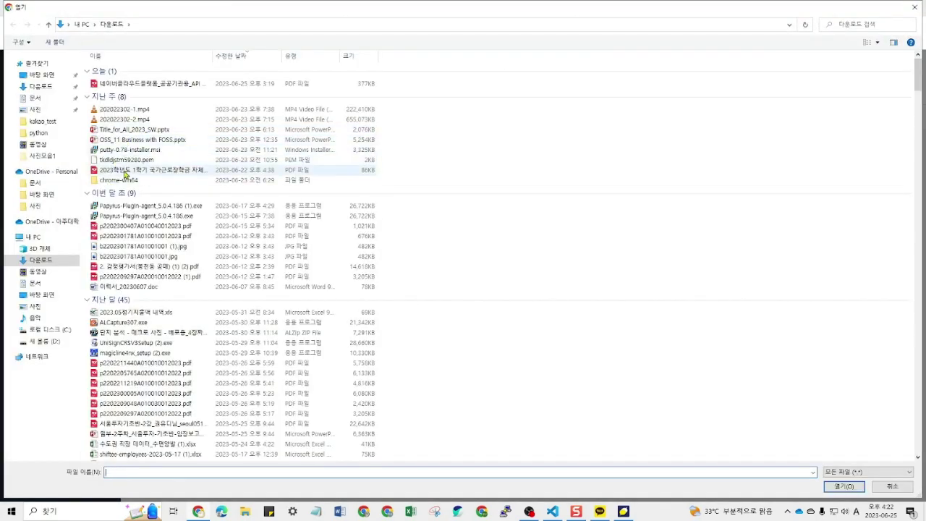
{"action": "left_click", "coordinate": [192, 160]}
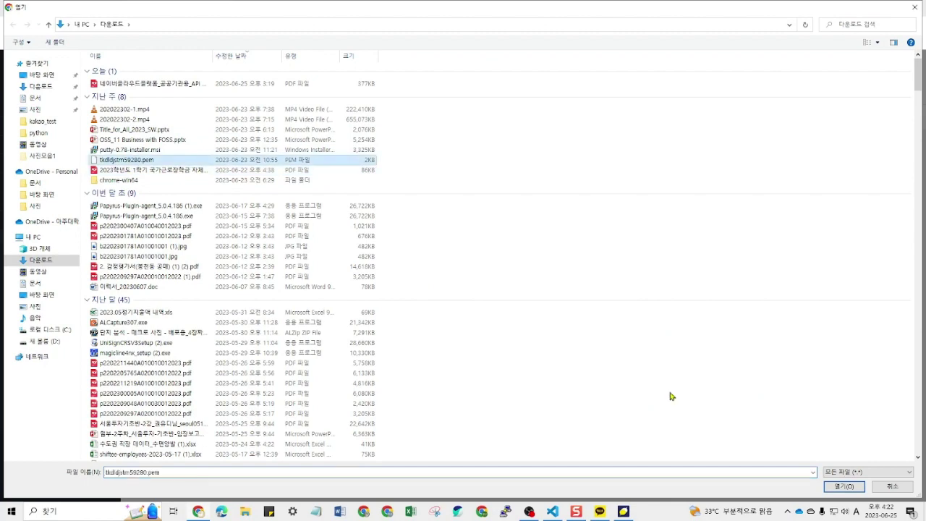
{"action": "left_click", "coordinate": [845, 486]}
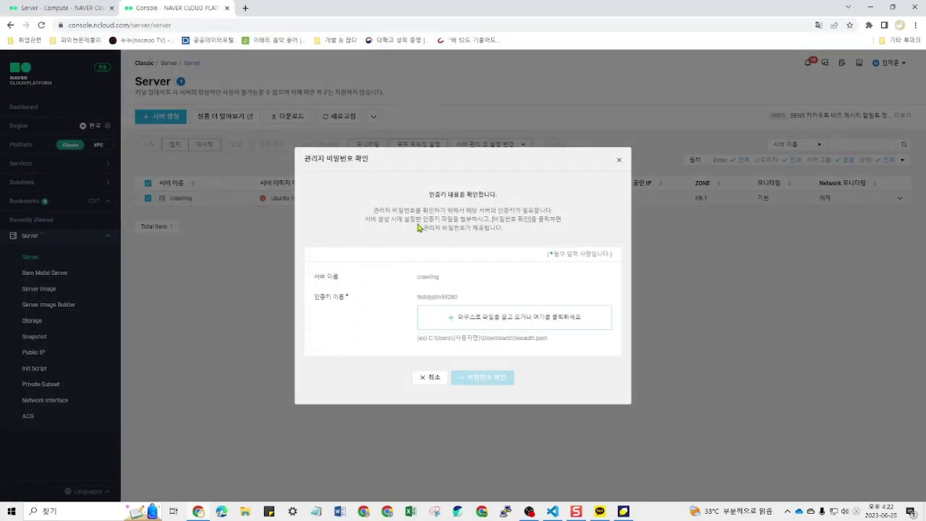
{"action": "right_click", "coordinate": [502, 384]}
{"action": "left_click", "coordinate": [548, 419]}
{"action": "left_click", "coordinate": [424, 387]}
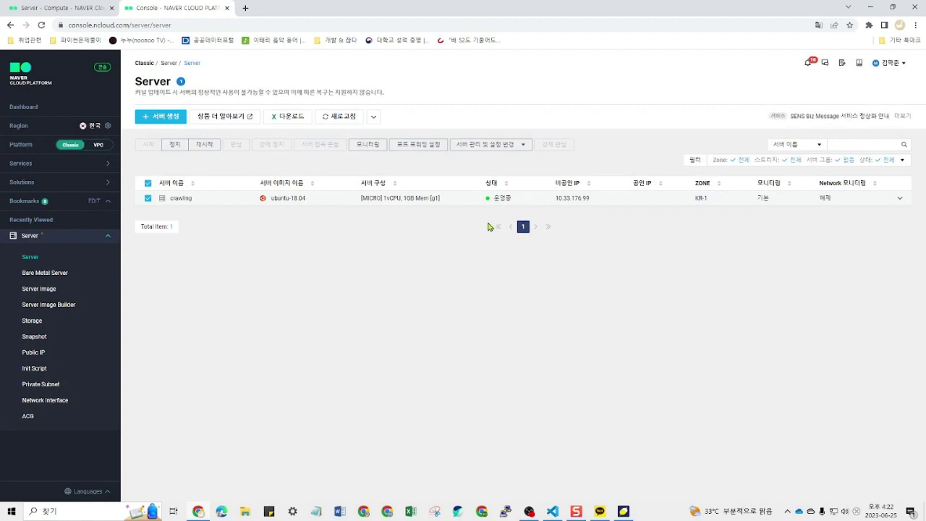
Step: Copy the crawling server's public IP 175.158.15.209 from its port forwarding settings
{"action": "left_click", "coordinate": [506, 512]}
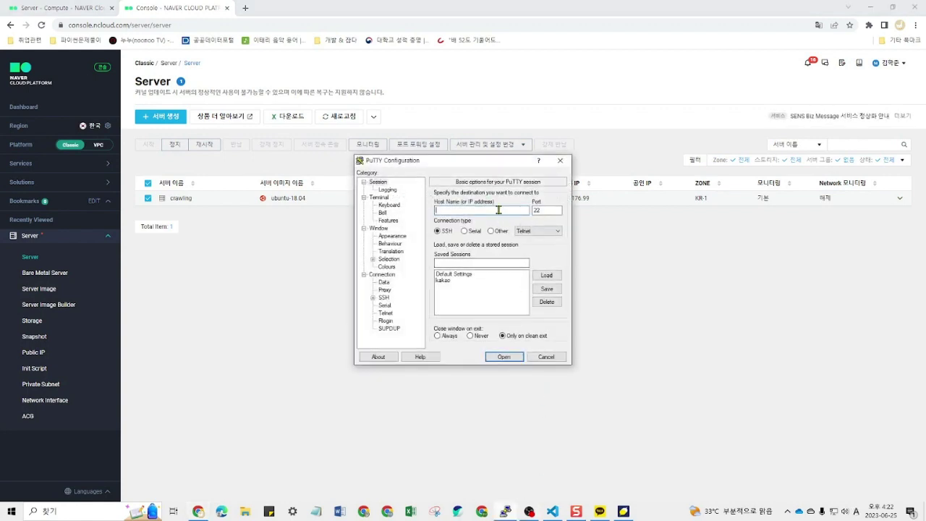
{"action": "left_click_drag", "start_coordinate": [503, 164], "coordinate": [355, 203]}
{"action": "left_click", "coordinate": [607, 202]}
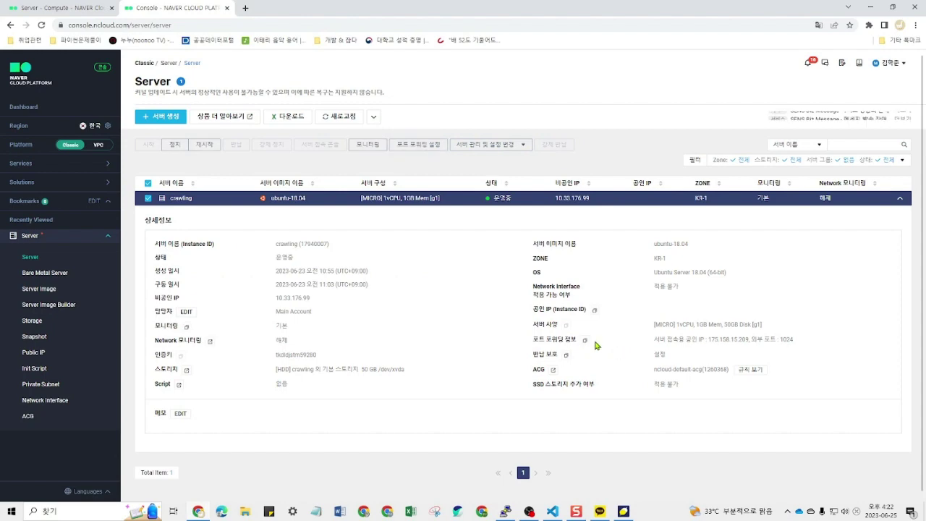
{"action": "left_click", "coordinate": [584, 339]}
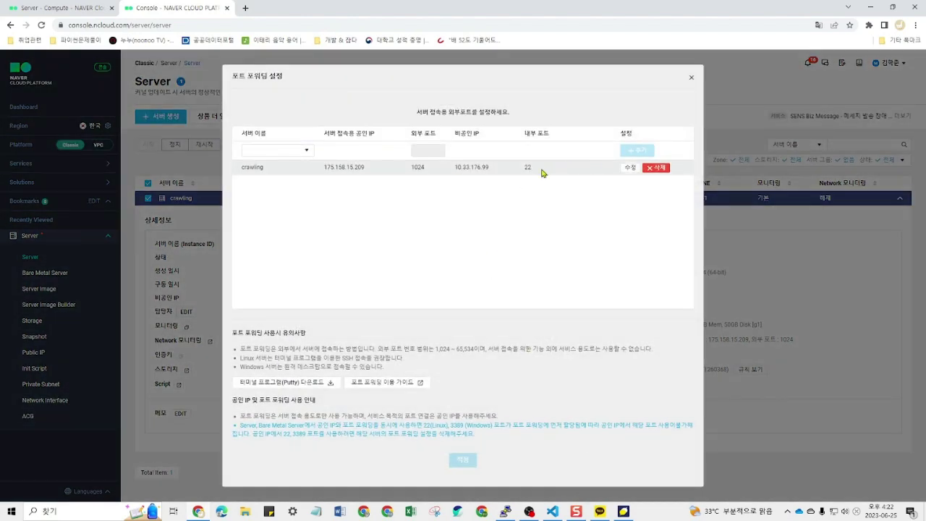
{"action": "left_click_drag", "start_coordinate": [375, 168], "coordinate": [323, 168]}
{"action": "key", "text": "ctrl+c"}
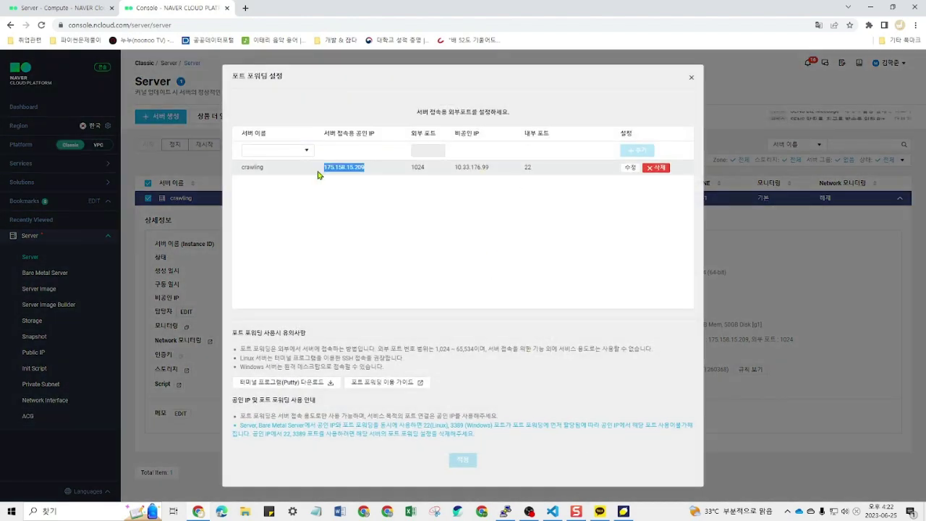
Step: Set PuTTY's Host Name to 175.158.15.209 and its SSH port to 1024
{"action": "left_click", "coordinate": [502, 511]}
{"action": "key", "text": "ctrl+v"}
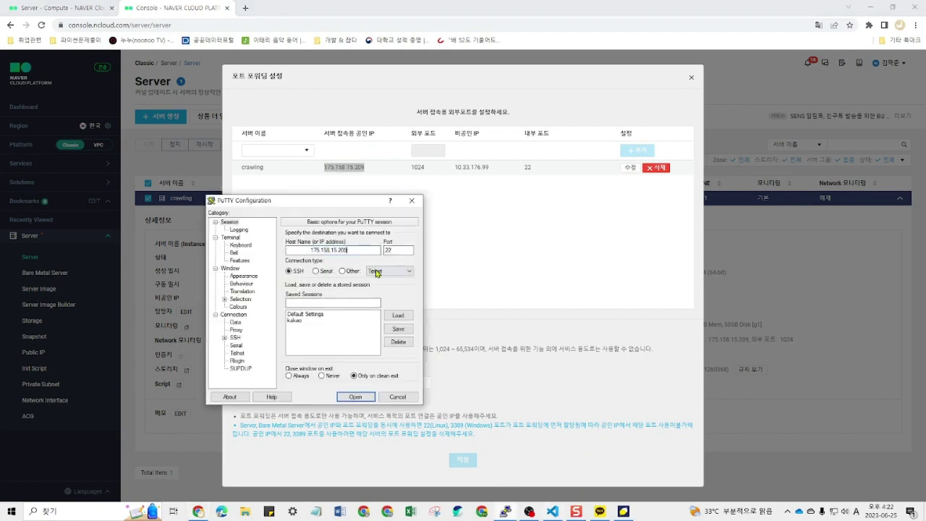
{"action": "key", "text": "Delete"}
{"action": "key", "text": "Delete"}
{"action": "key", "text": "Delete"}
{"action": "key", "text": "Delete"}
{"action": "key", "text": "Delete"}
{"action": "key", "text": "Delete"}
{"action": "double_click", "coordinate": [403, 250]}
{"action": "type", "text": "10274"}
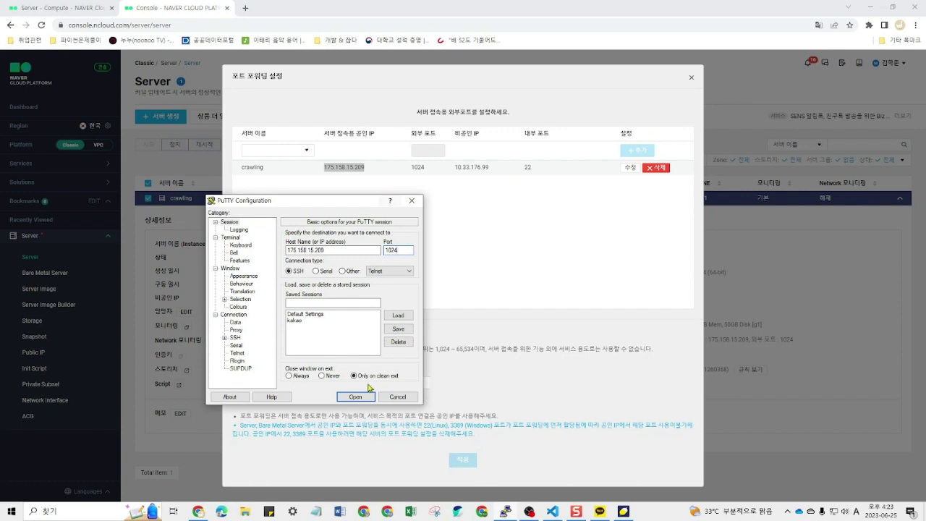
Step: Open the SSH session and log in as root, re-entering the password after Access denied
{"action": "left_click", "coordinate": [358, 398]}
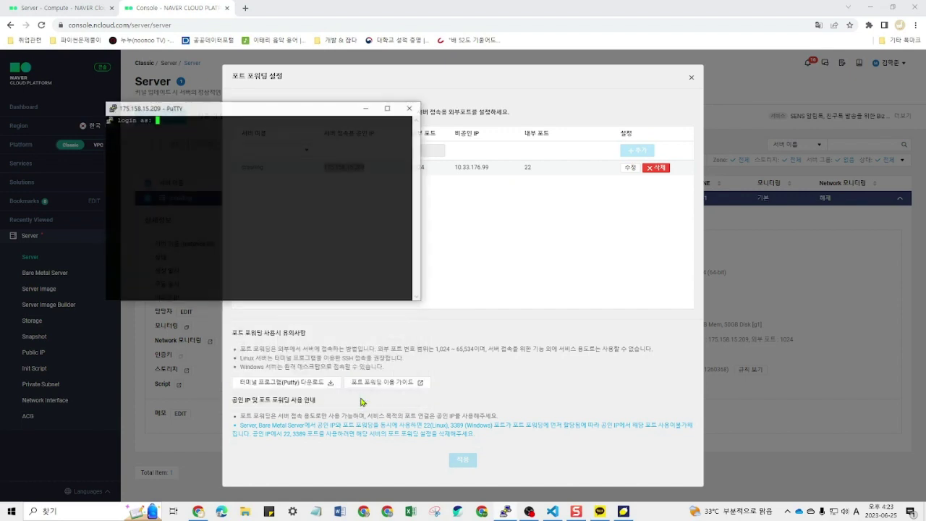
{"action": "type", "text": "root"}
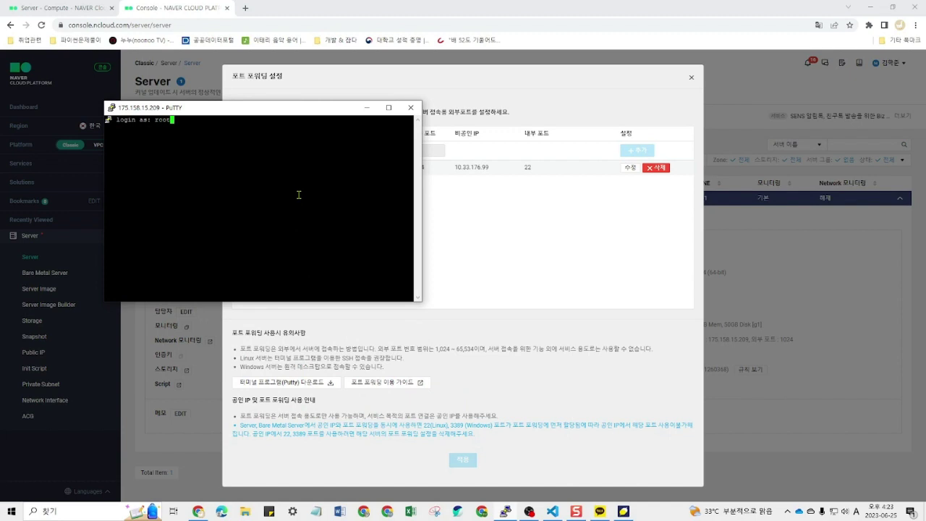
{"action": "key", "text": "Return"}
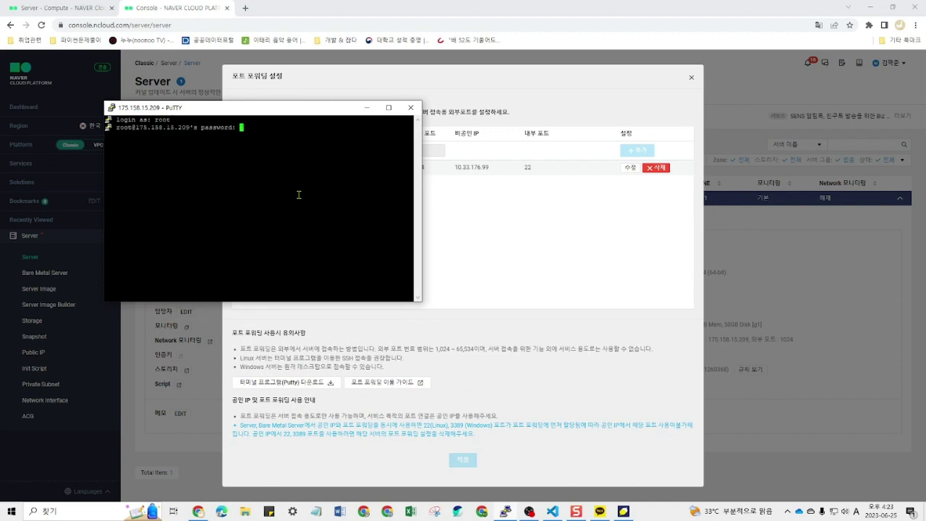
{"action": "key", "text": "Return"}
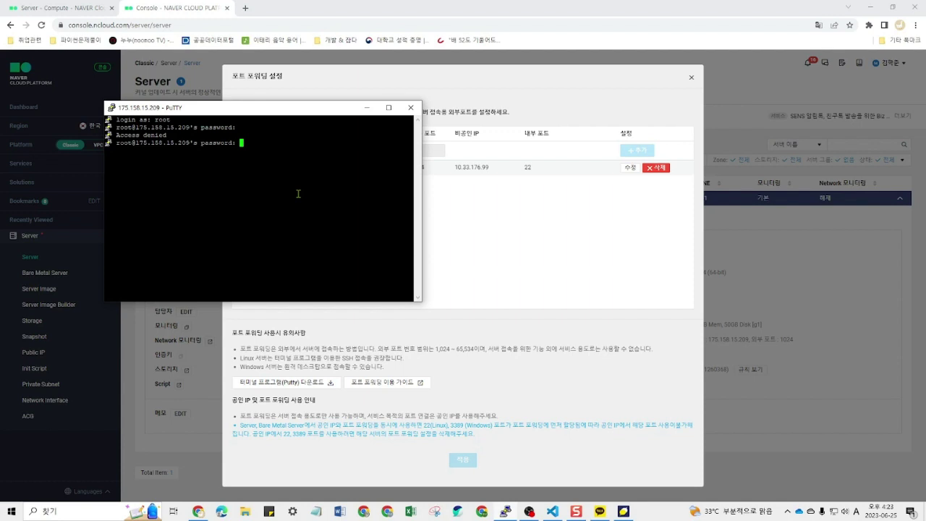
{"action": "key", "text": "Return"}
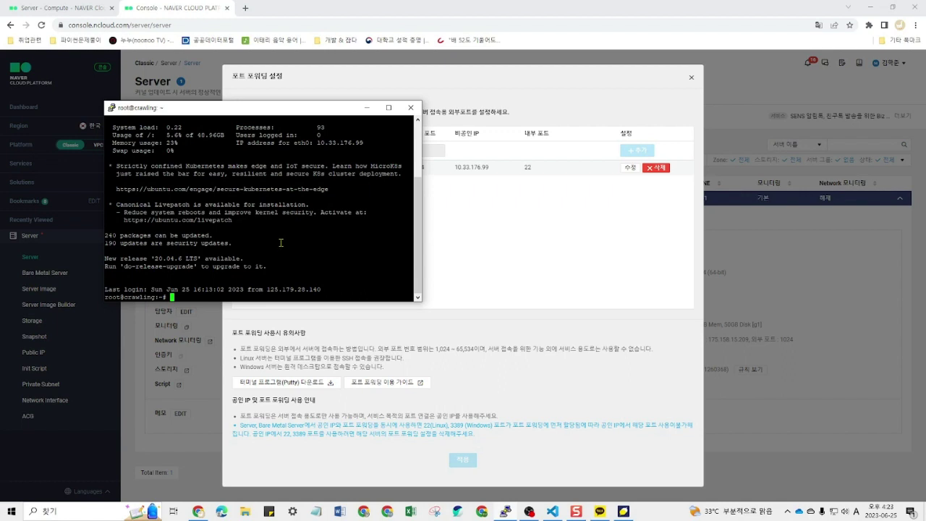
Step: Run sudo apt update, refreshing package lists to show 228 upgradable packages
{"action": "type", "text": "sudo apt update"}
{"action": "key", "text": "Return"}
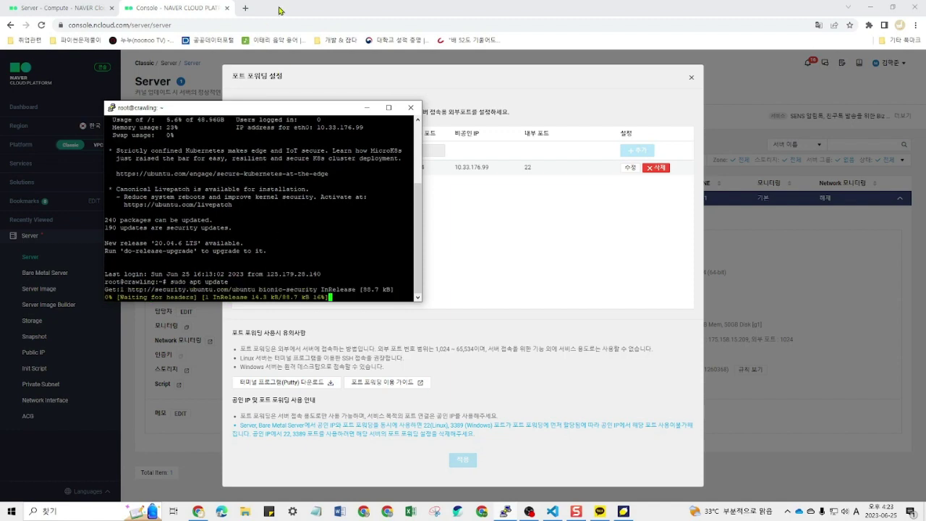
{"action": "left_click", "coordinate": [244, 8]}
{"action": "left_click", "coordinate": [314, 8]}
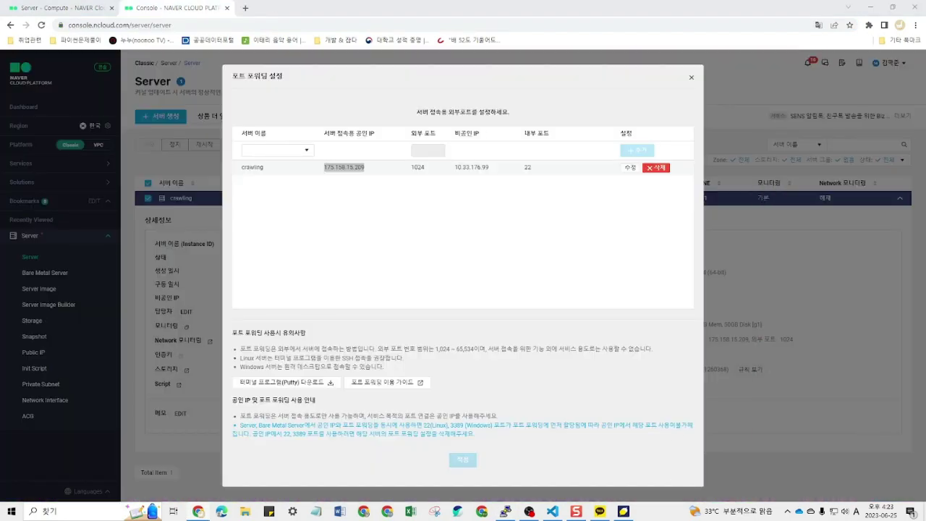
Step: Back in the terminal, recall the previous command and trim it down to sudo
{"action": "left_click", "coordinate": [507, 512]}
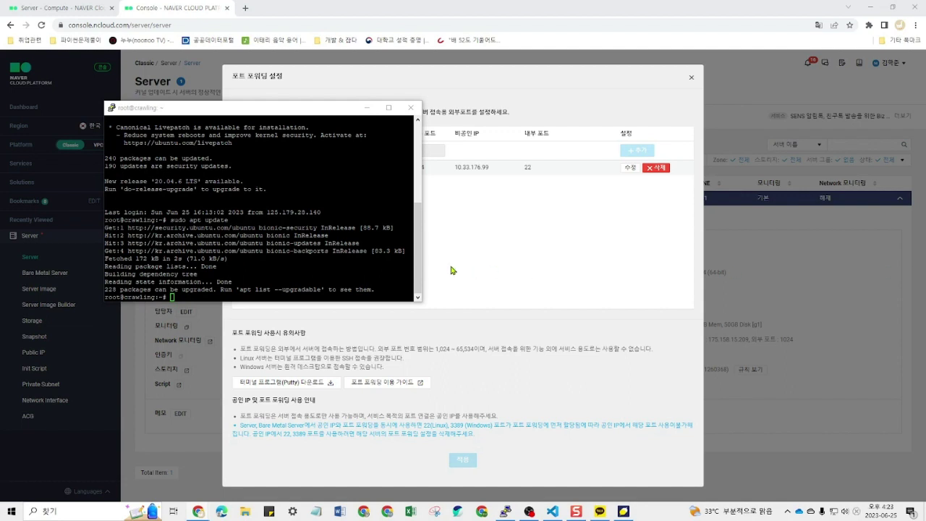
{"action": "left_click", "coordinate": [249, 263]}
{"action": "key", "text": "Up"}
{"action": "key", "text": "BackSpace"}
{"action": "key", "text": "BackSpace"}
{"action": "key", "text": "BackSpace"}
{"action": "key", "text": "BackSpace"}
{"action": "key", "text": "BackSpace"}
{"action": "key", "text": "BackSpace"}
{"action": "key", "text": "BackSpace"}
{"action": "key", "text": "BackSpace"}
{"action": "key", "text": "BackSpace"}
{"action": "key", "text": "BackSpace"}
Step: Install python3-pip (already the newest version) and list the home folder with ls
{"action": "left_click", "coordinate": [256, 274]}
{"action": "type", "text": "sudo "}
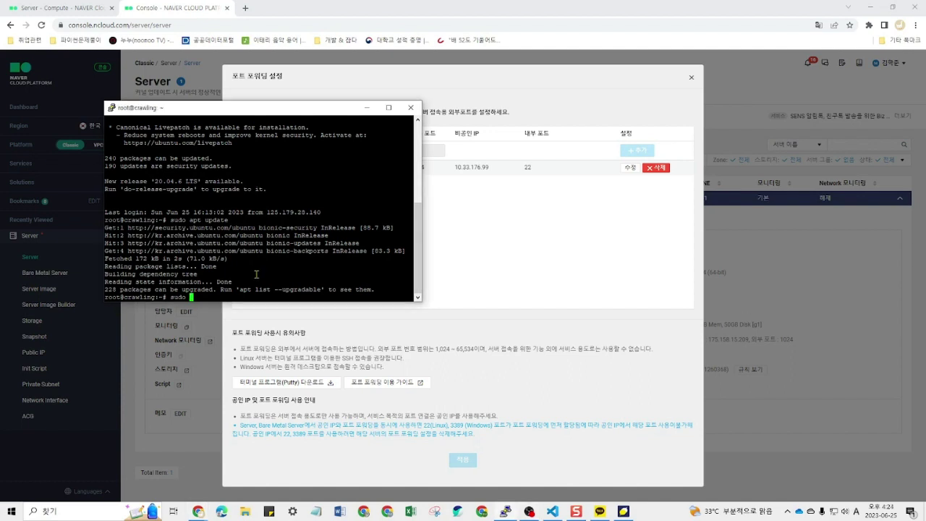
{"action": "type", "text": "apt install python3-pip"}
{"action": "key", "text": "Return"}
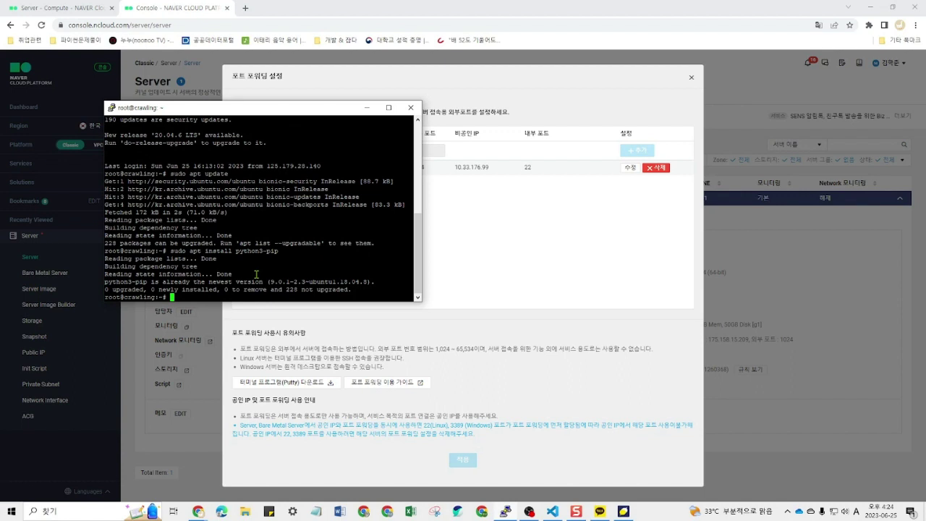
{"action": "type", "text": "ls"}
{"action": "key", "text": "Return"}
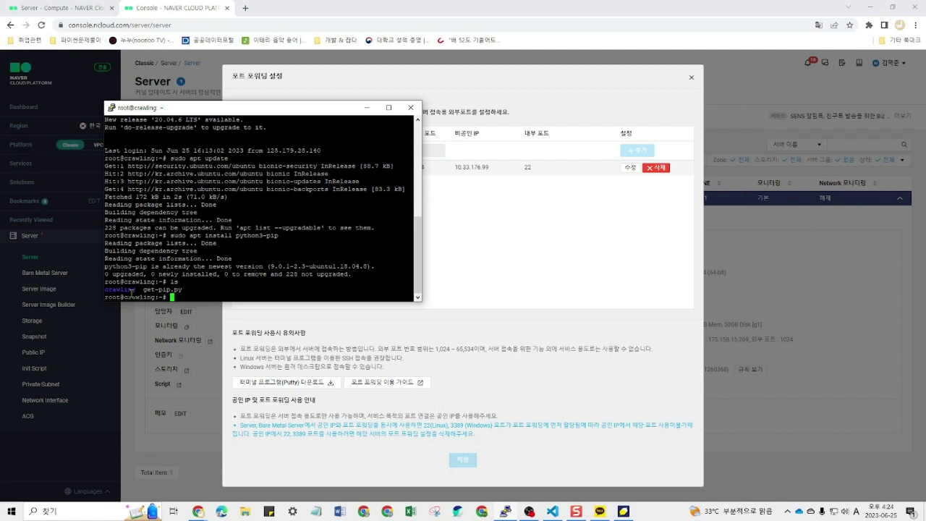
Step: Inspect the listing, highlighting get-pip.py and crawling, and discard a half-typed mkdir
{"action": "left_click_drag", "start_coordinate": [141, 290], "coordinate": [181, 291]}
{"action": "left_click", "coordinate": [189, 288]}
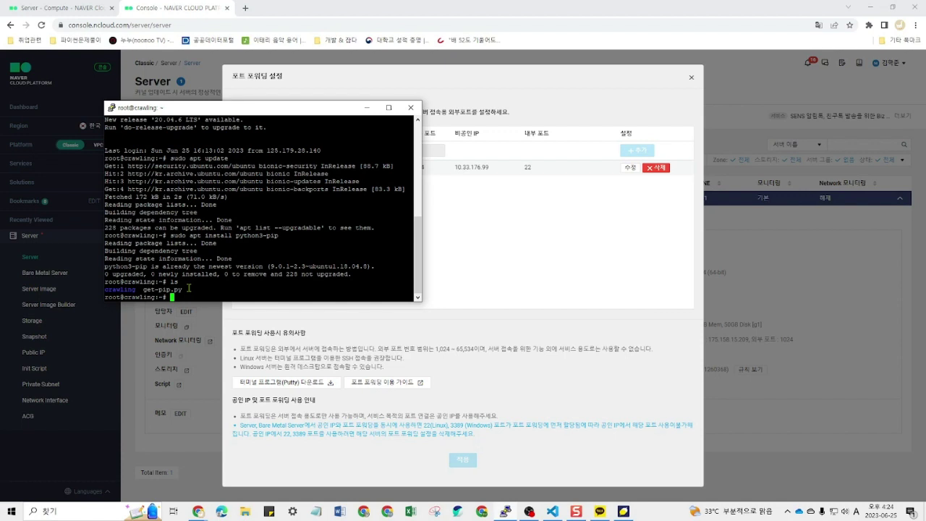
{"action": "double_click", "coordinate": [174, 281]}
{"action": "left_click", "coordinate": [191, 291]}
{"action": "type", "text": "mkdir"}
{"action": "double_click", "coordinate": [120, 290]}
{"action": "key", "text": "BackSpace"}
{"action": "key", "text": "BackSpace"}
{"action": "key", "text": "BackSpace"}
{"action": "key", "text": "BackSpace"}
{"action": "key", "text": "BackSpace"}
{"action": "key", "text": "BackSpace"}
Step: Change into the crawling directory using cd with Tab completion, then begin a vi command
{"action": "type", "text": "cd c"}
{"action": "key", "text": "Tab"}
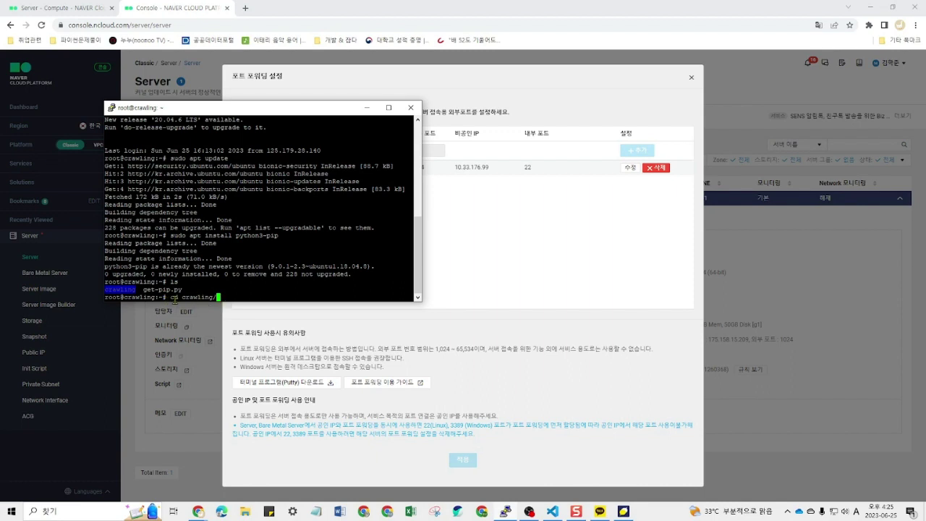
{"action": "left_click", "coordinate": [217, 297]}
{"action": "key", "text": "Return"}
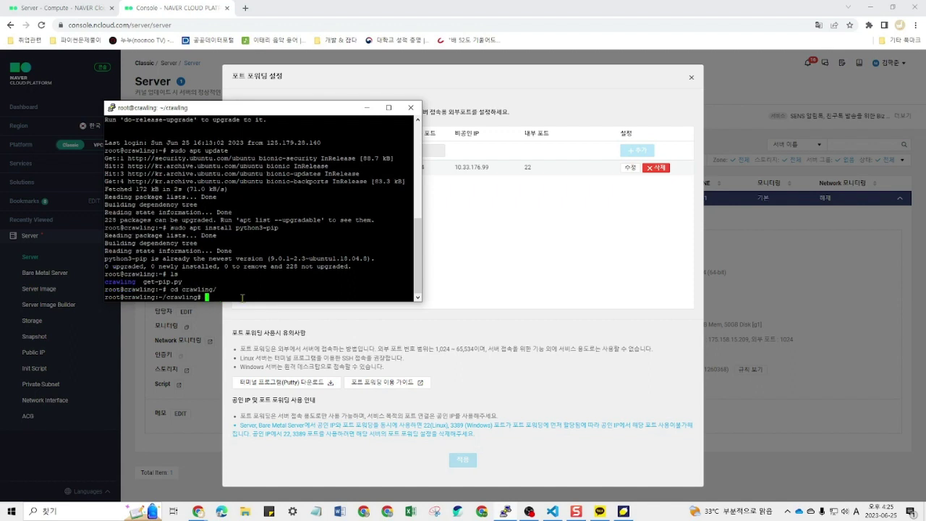
{"action": "type", "text": "vi"}
{"action": "left_click", "coordinate": [553, 511]}
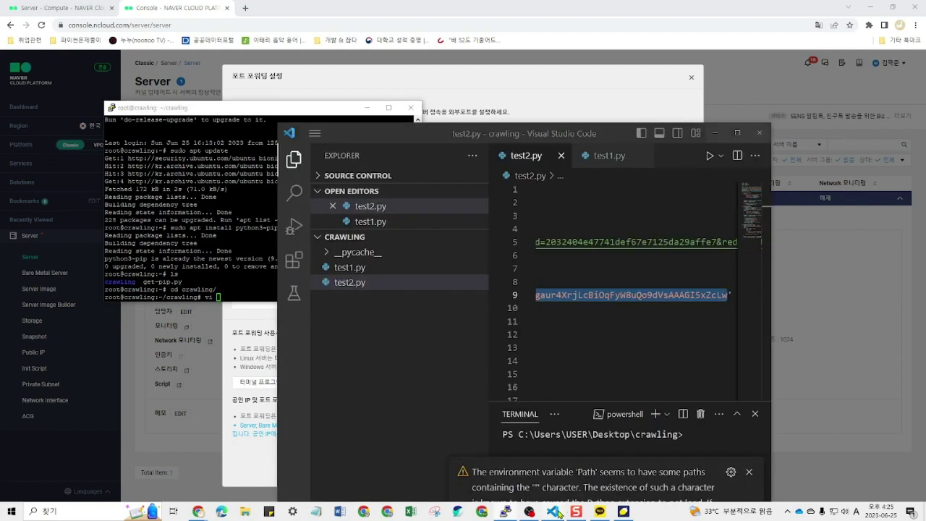
Step: Show test1.py in VS Code beside the terminal and complete the command as vi test1.py
{"action": "left_click_drag", "start_coordinate": [482, 133], "coordinate": [597, 75]}
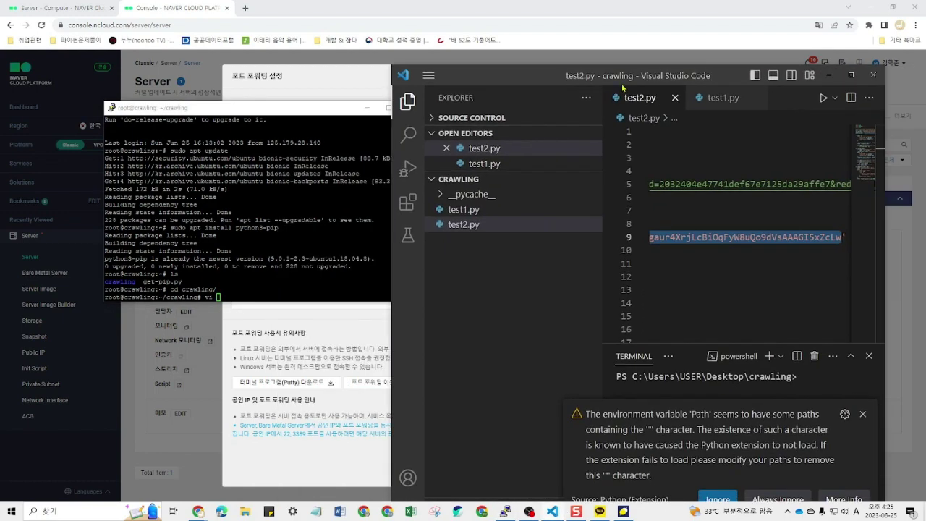
{"action": "left_click", "coordinate": [717, 100]}
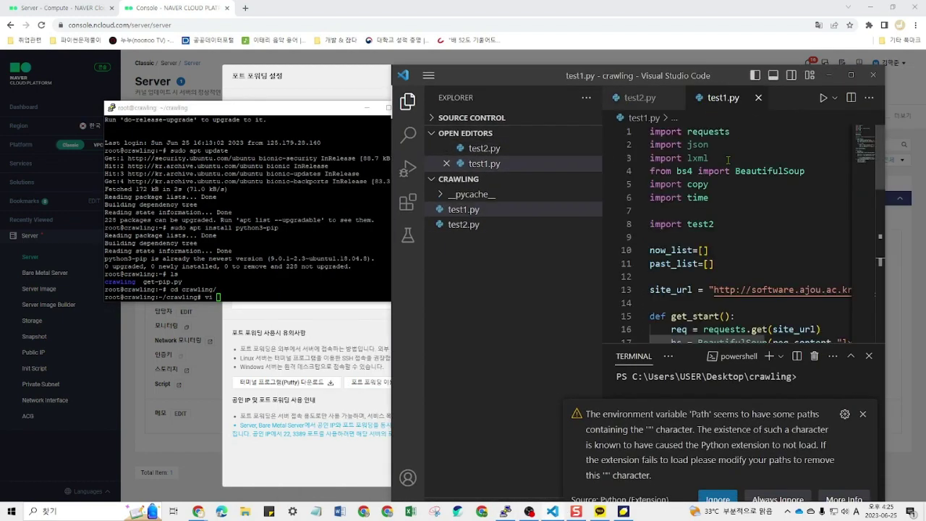
{"action": "left_click", "coordinate": [317, 245]}
{"action": "type", "text": "test1.py"}
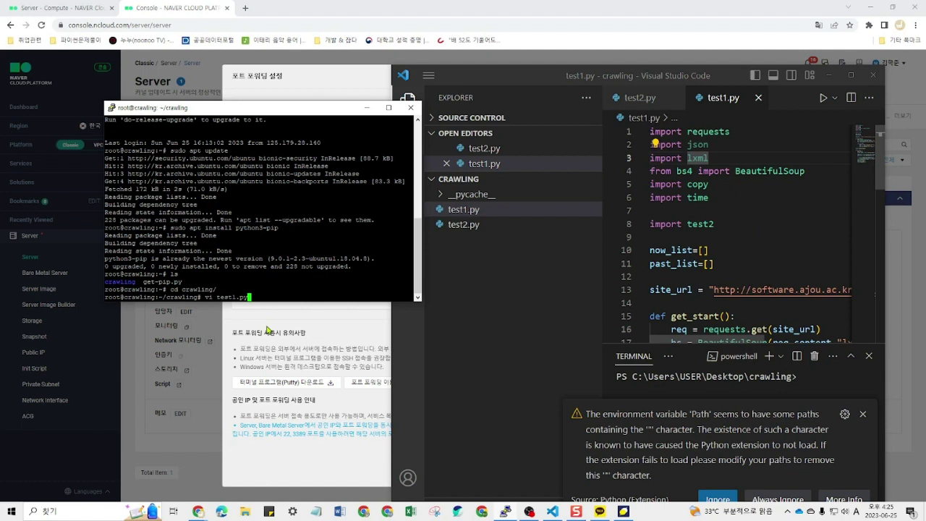
Step: Run vi test1.py on the server, opening the 38-line, 918-character script
{"action": "left_click", "coordinate": [495, 212]}
{"action": "double_click", "coordinate": [481, 211]}
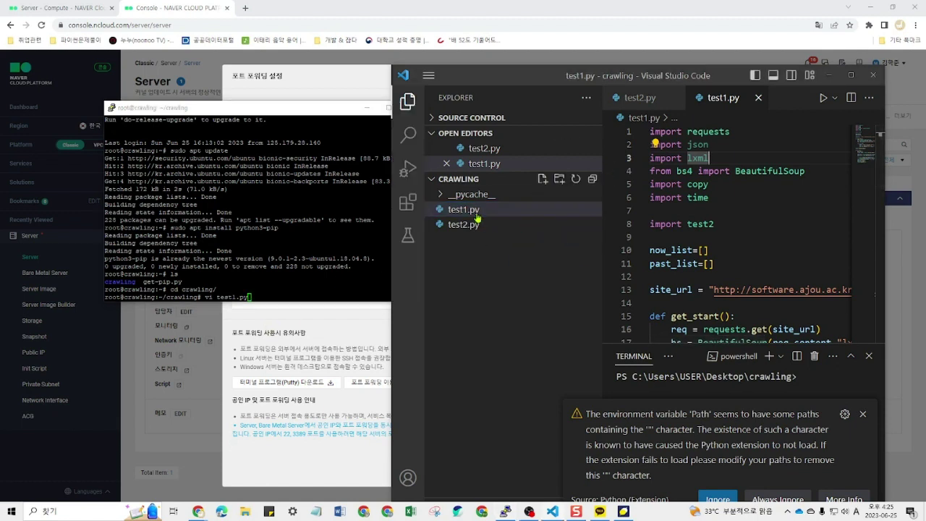
{"action": "left_click", "coordinate": [496, 211]}
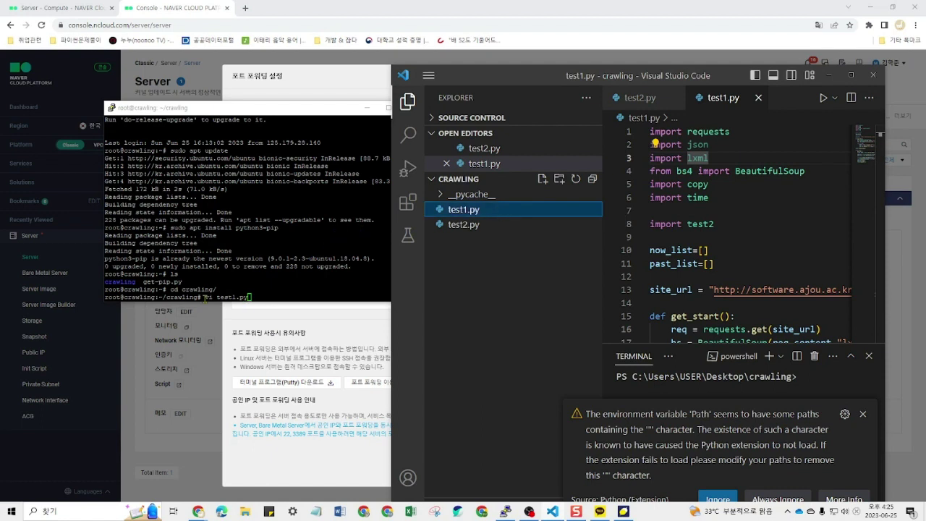
{"action": "left_click", "coordinate": [207, 298]}
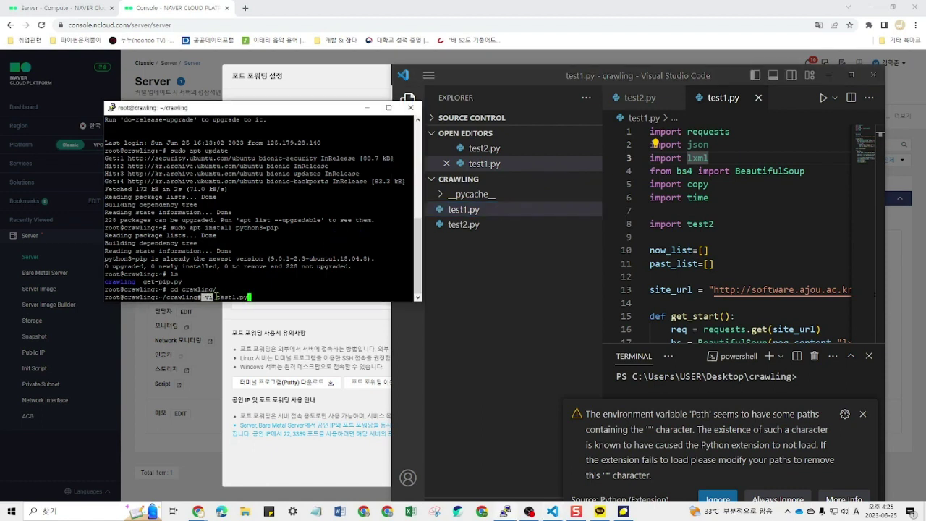
{"action": "left_click", "coordinate": [249, 297]}
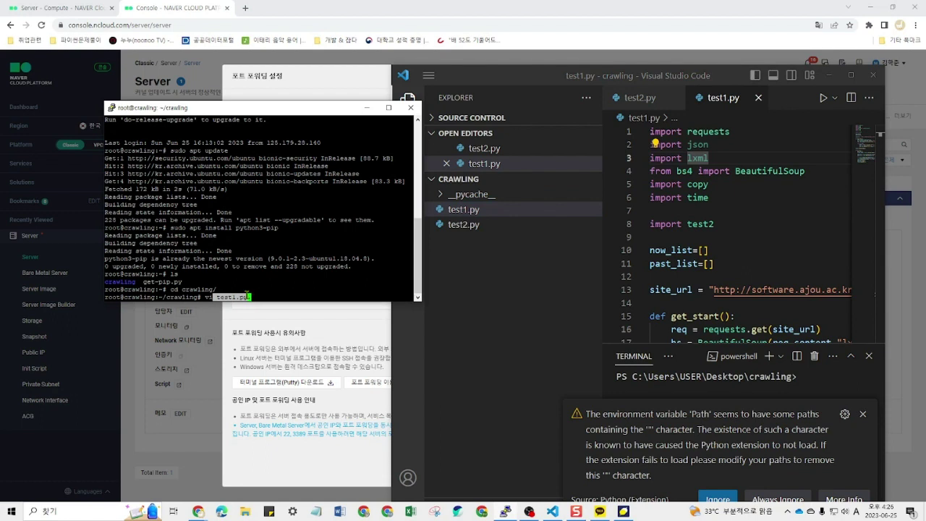
{"action": "left_click", "coordinate": [257, 295]}
{"action": "key", "text": "Return"}
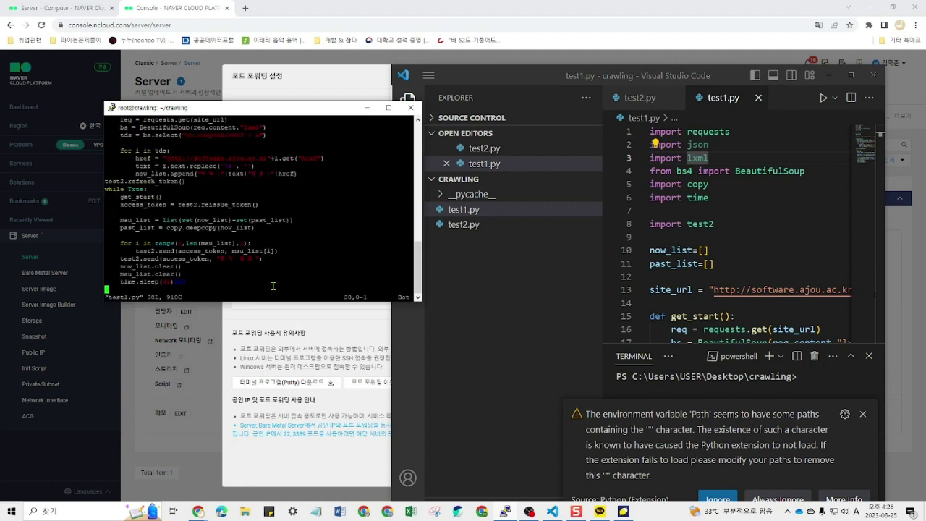
Step: Select all of test1.py's code in VS Code, then return to the vi terminal
{"action": "left_click", "coordinate": [766, 224]}
{"action": "key", "text": "ctrl+a"}
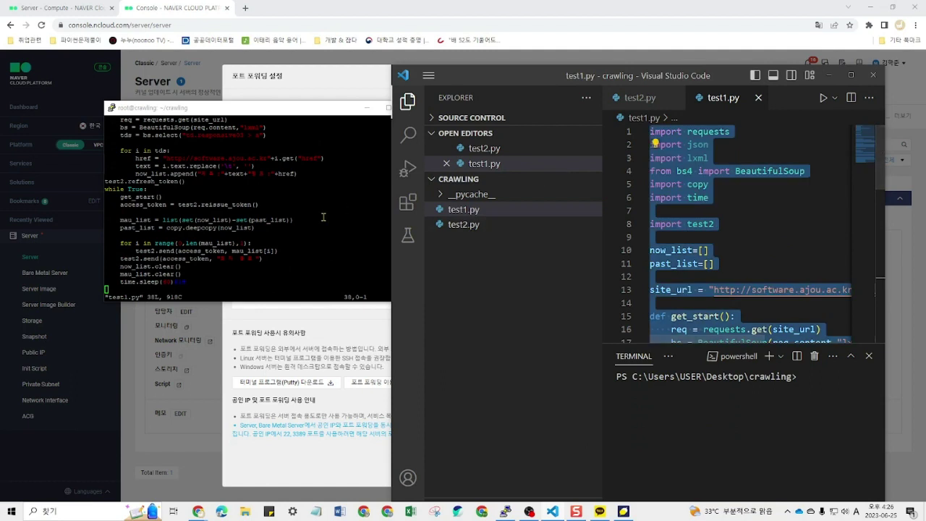
{"action": "left_click", "coordinate": [293, 229]}
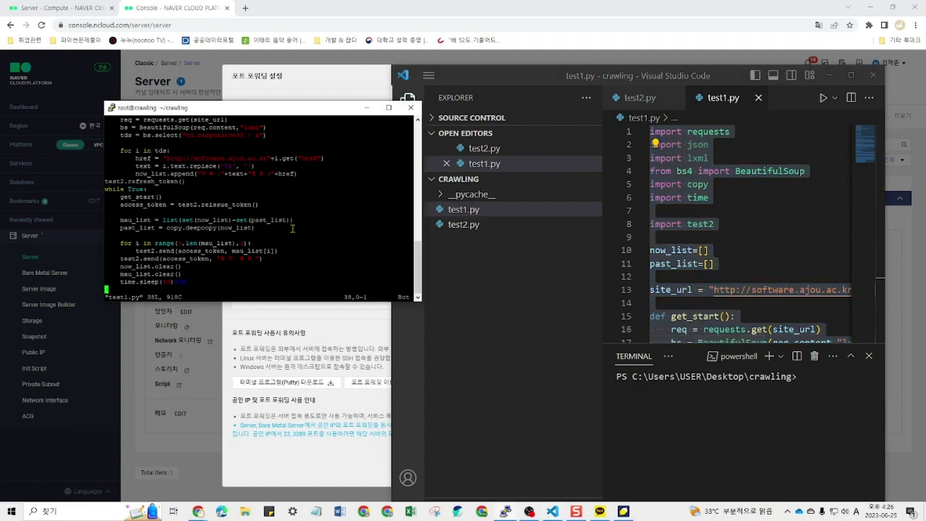